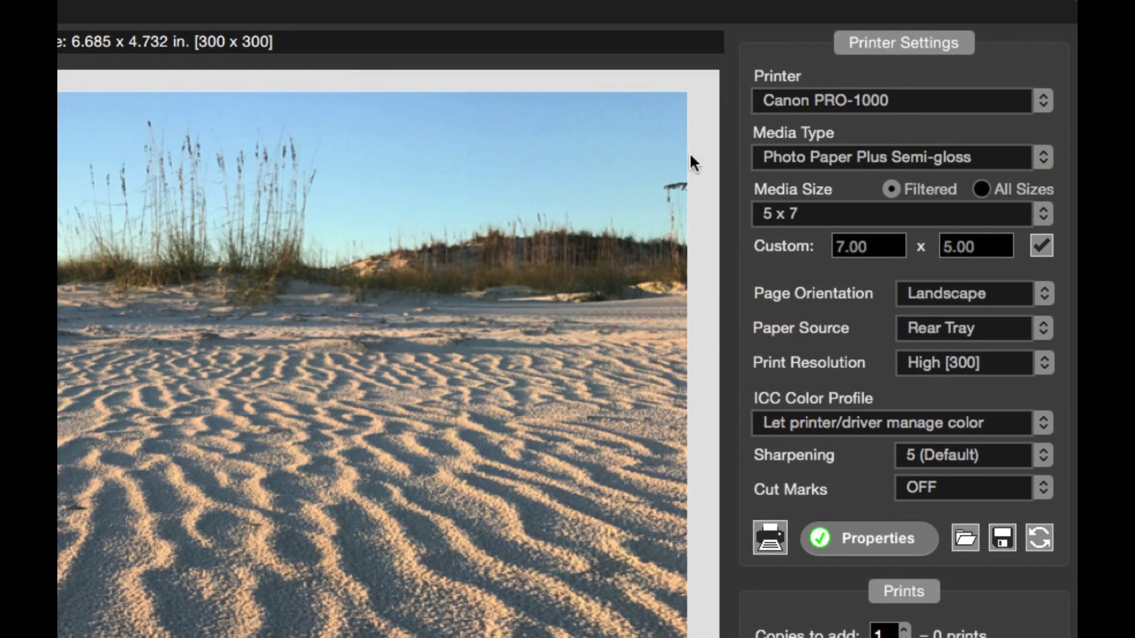
Keep the Canon PRO-1000 printer, Photo Paper Plus Semi-gloss, 5 x 7 landscape, and Rear Tray.
click(896, 105)
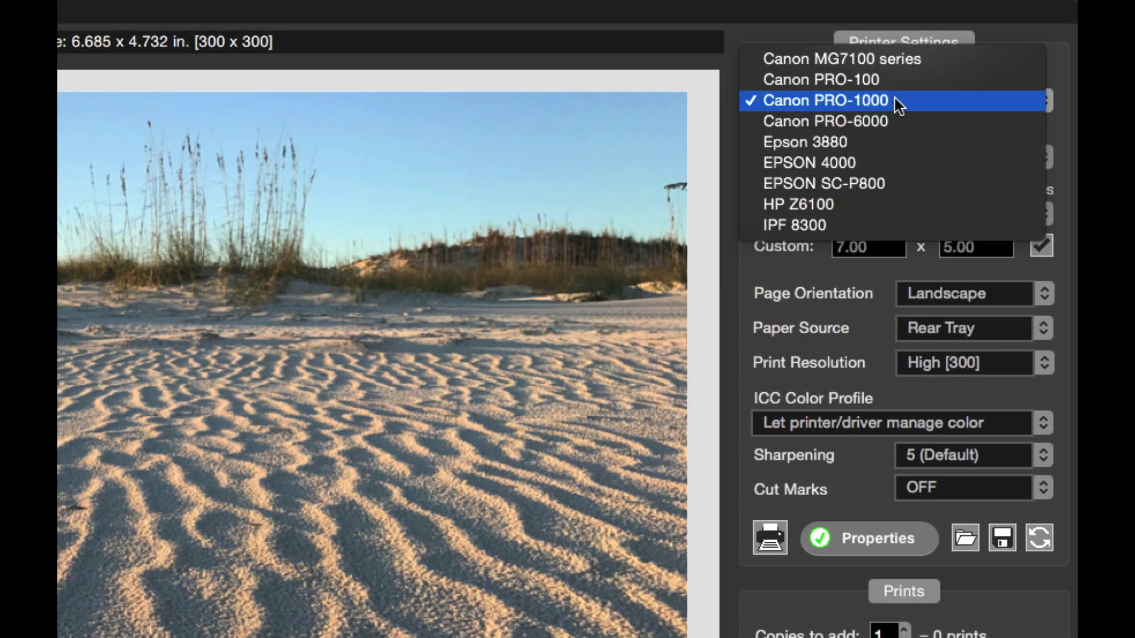
click(895, 100)
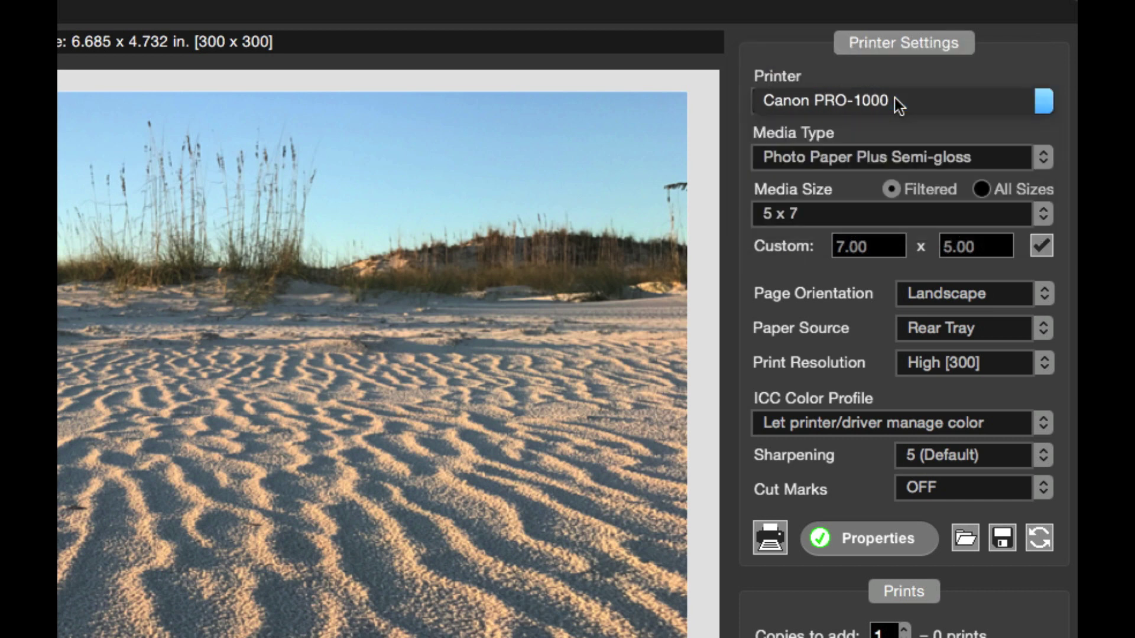
click(885, 155)
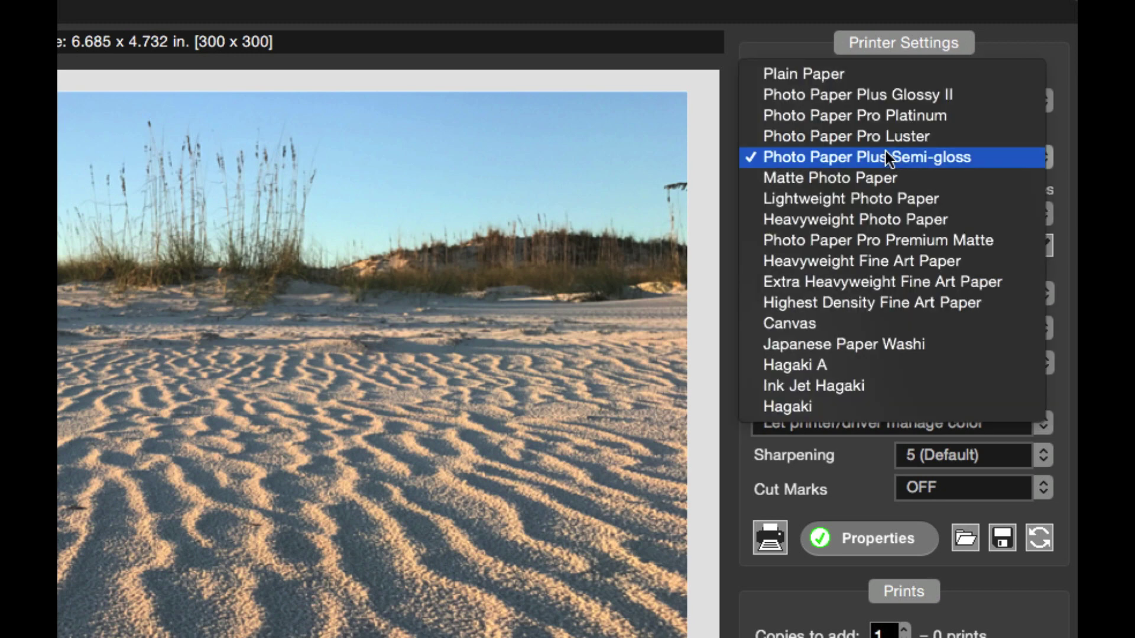
click(886, 155)
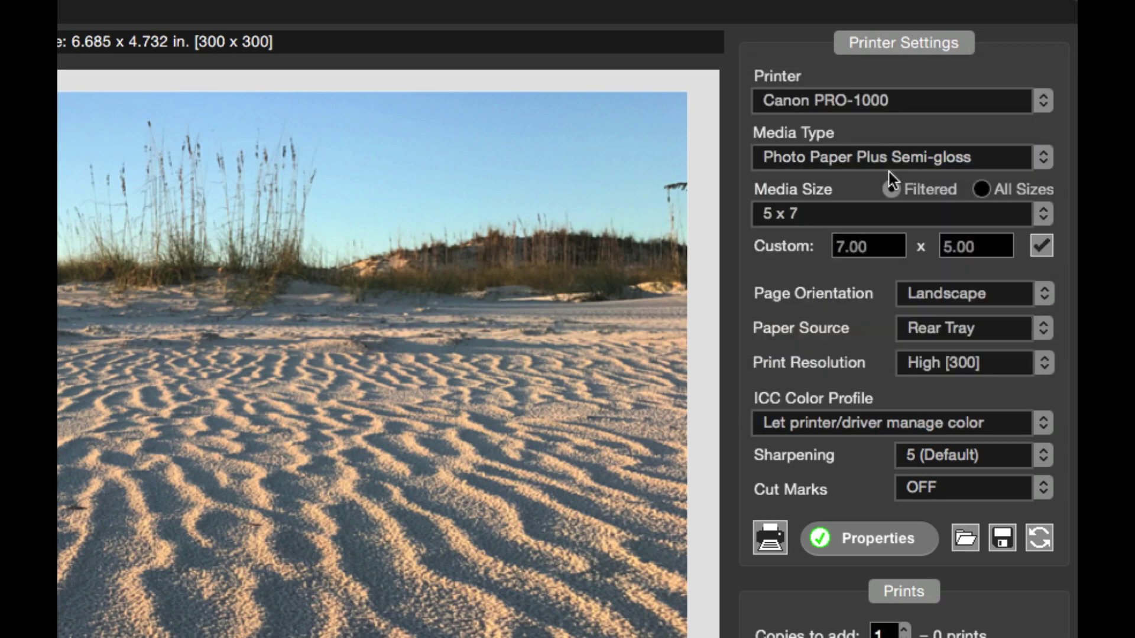
click(888, 215)
click(888, 215)
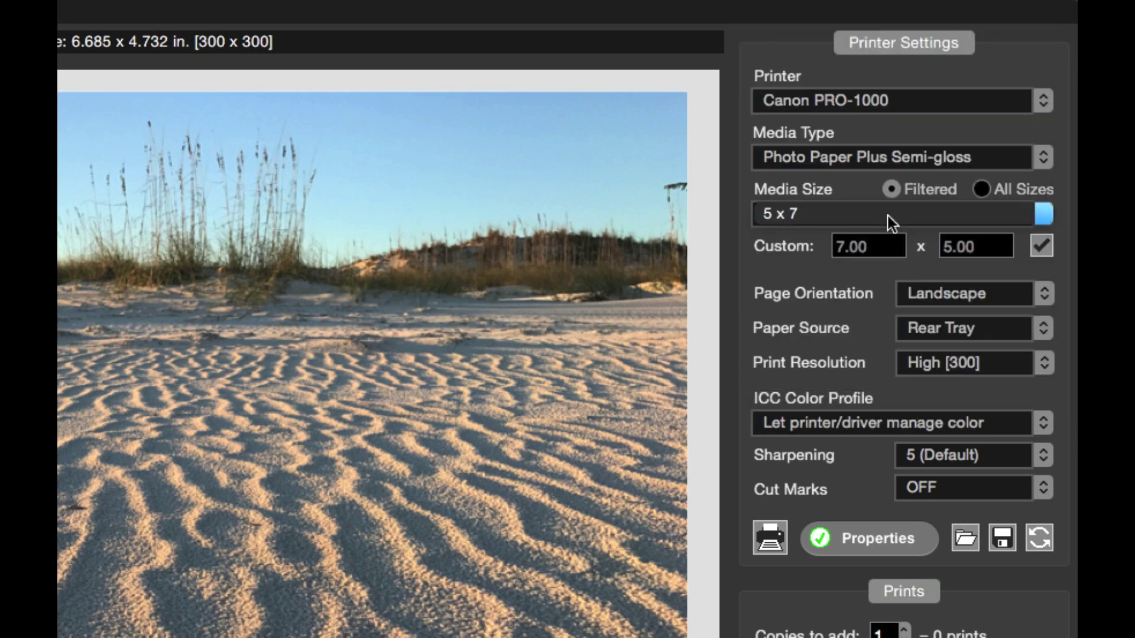
click(926, 298)
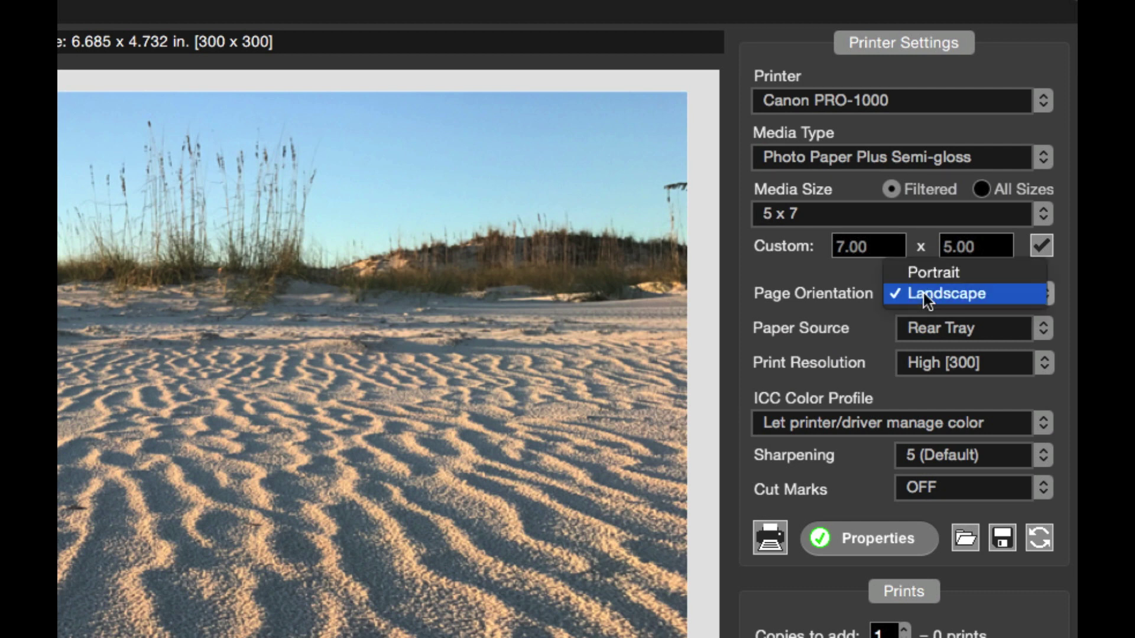
click(923, 293)
click(939, 328)
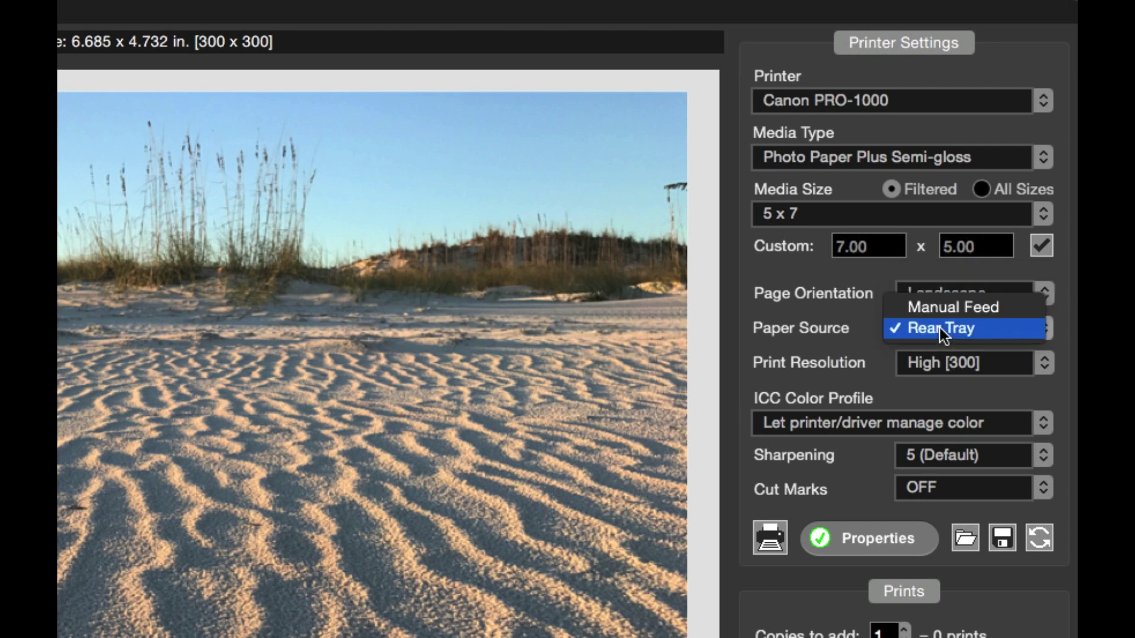
click(940, 330)
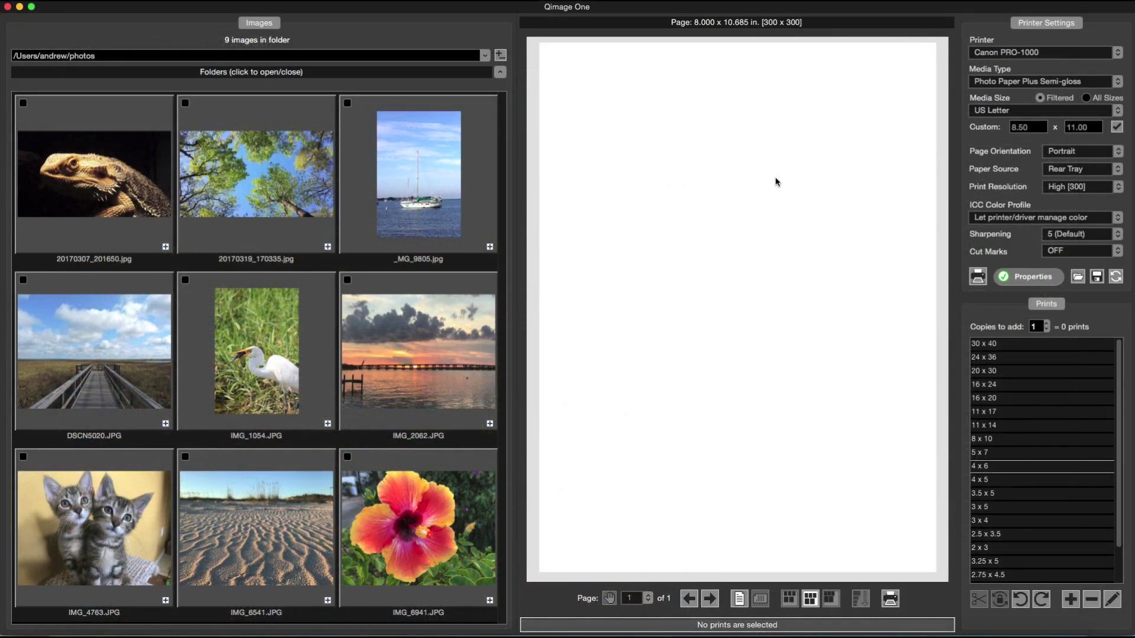
Add the sailboat, sunset, lizard and egret photos, then return to page 1 and select the sailboat.
click(490, 247)
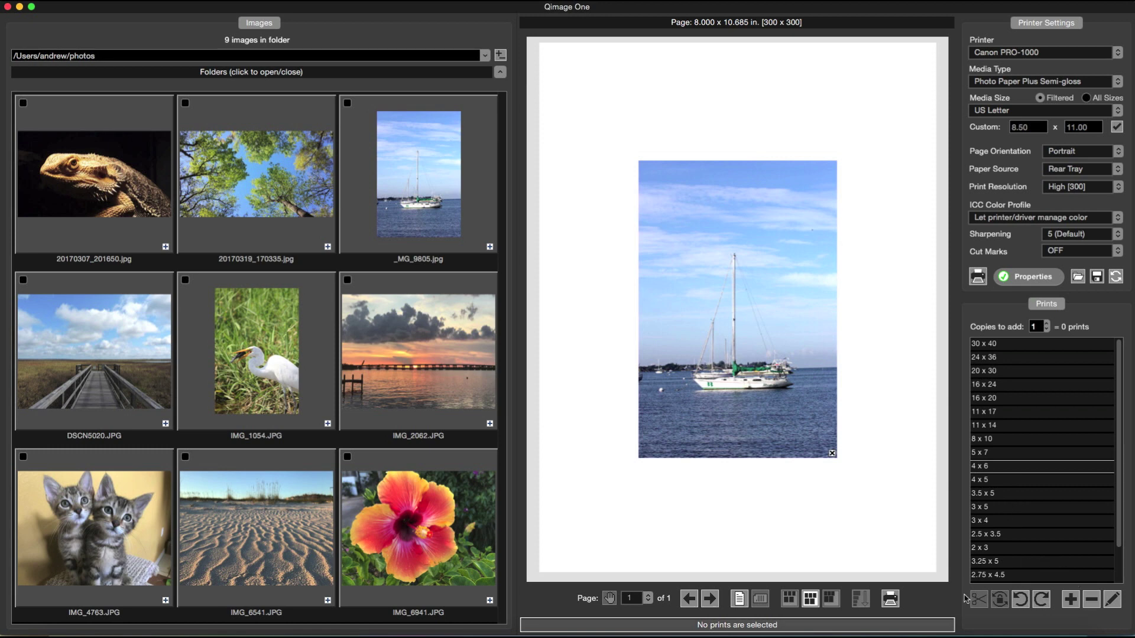
click(490, 424)
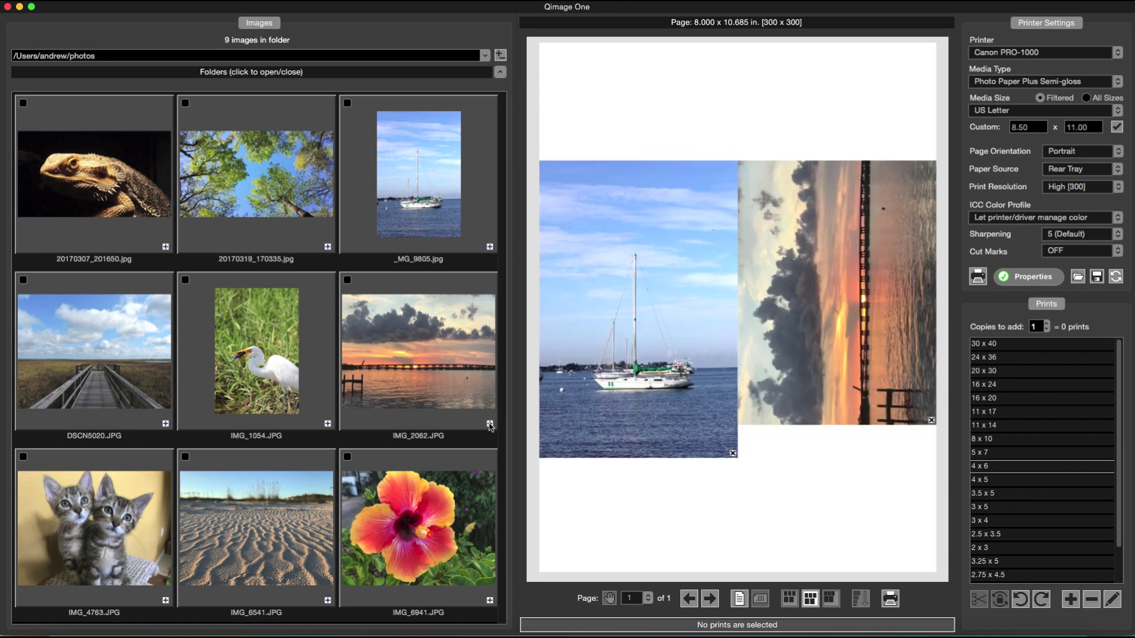
click(165, 247)
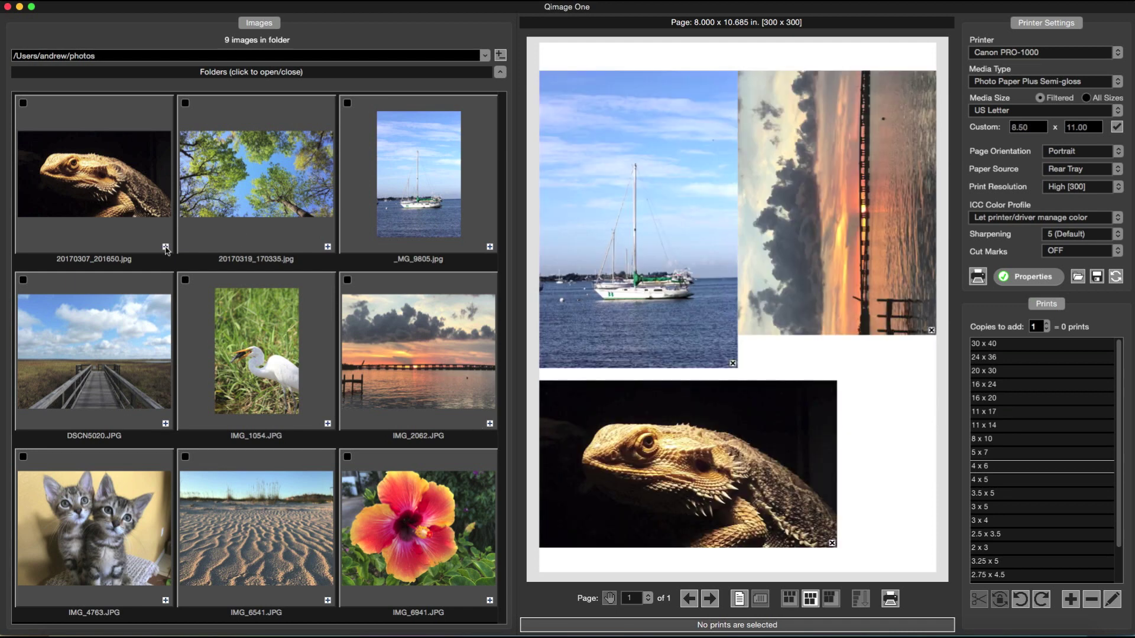
click(328, 424)
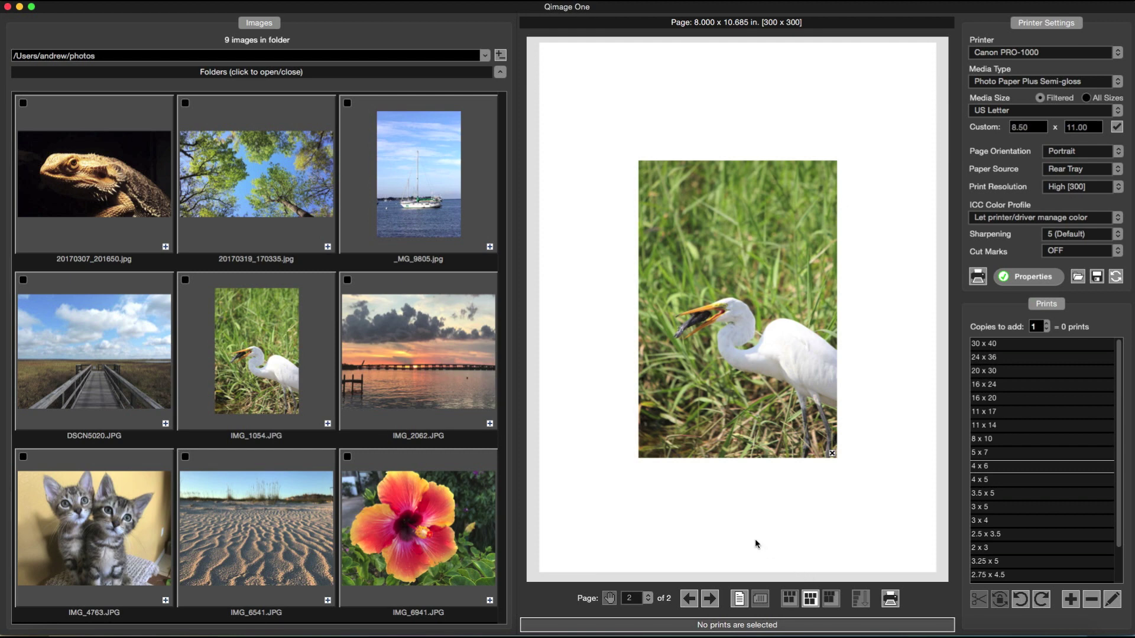
click(691, 599)
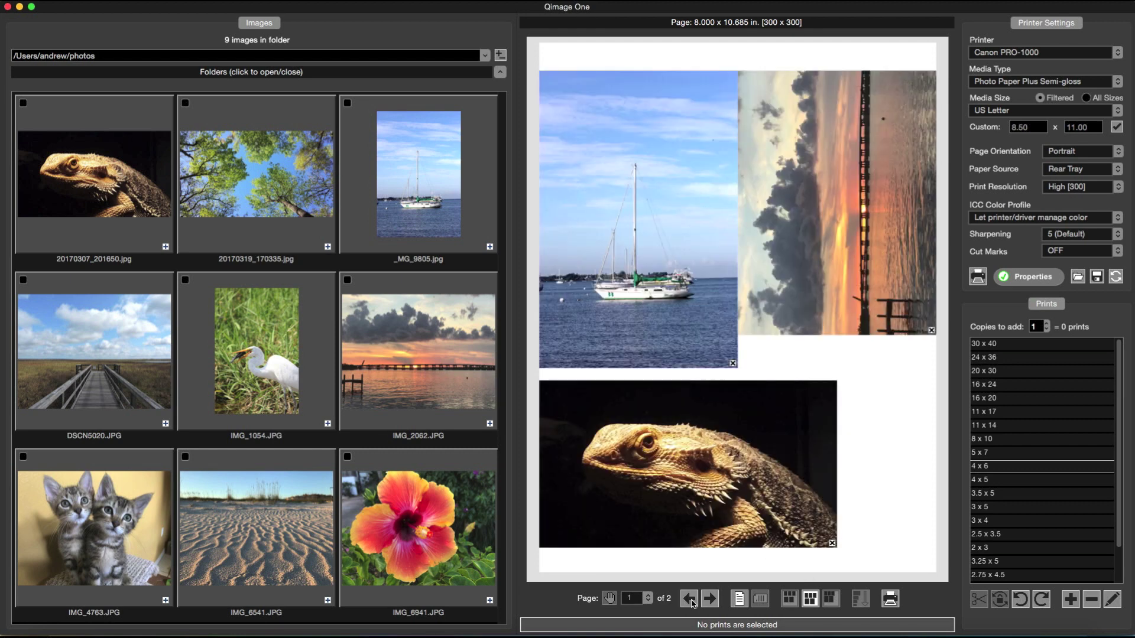
click(694, 322)
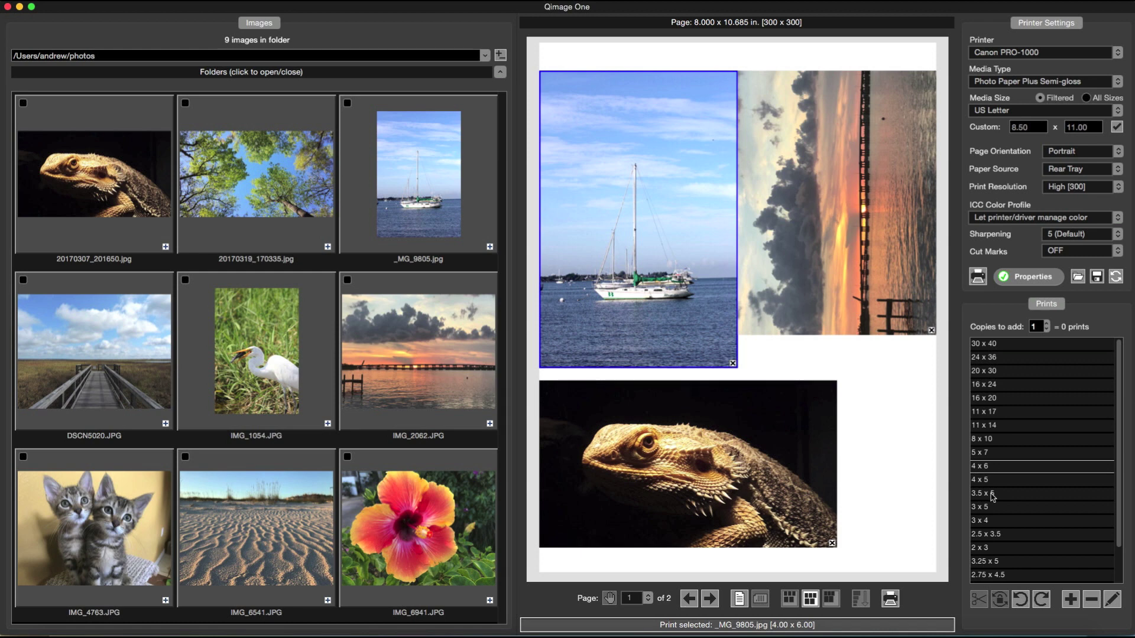
Resize the selected sailboat print to 3.5 x 5 inches and start cropping it.
click(992, 495)
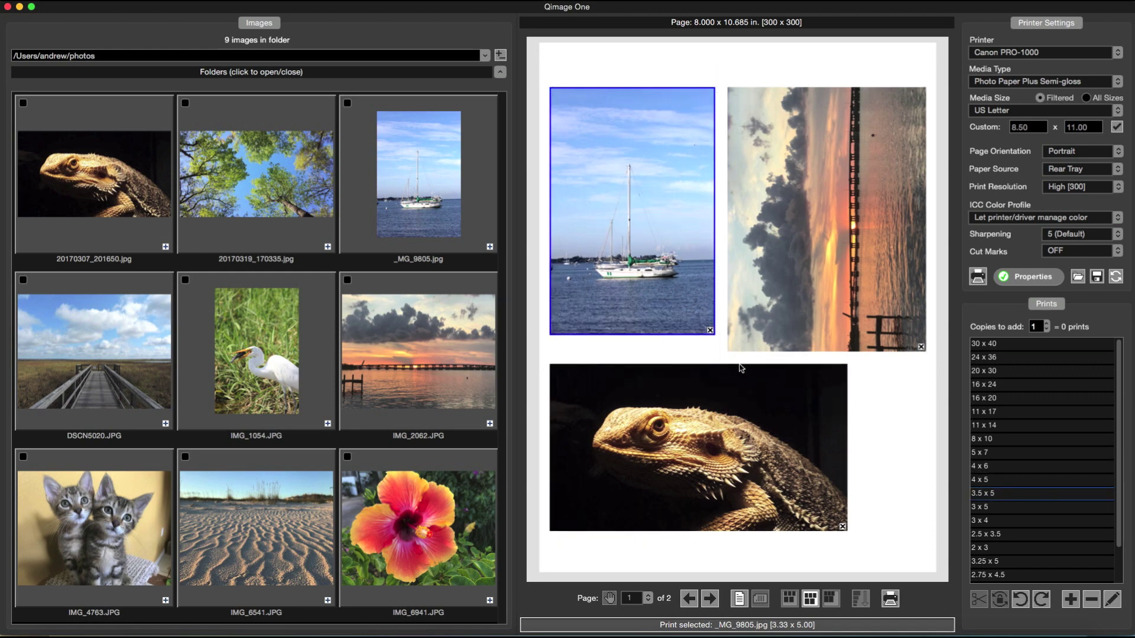
click(978, 603)
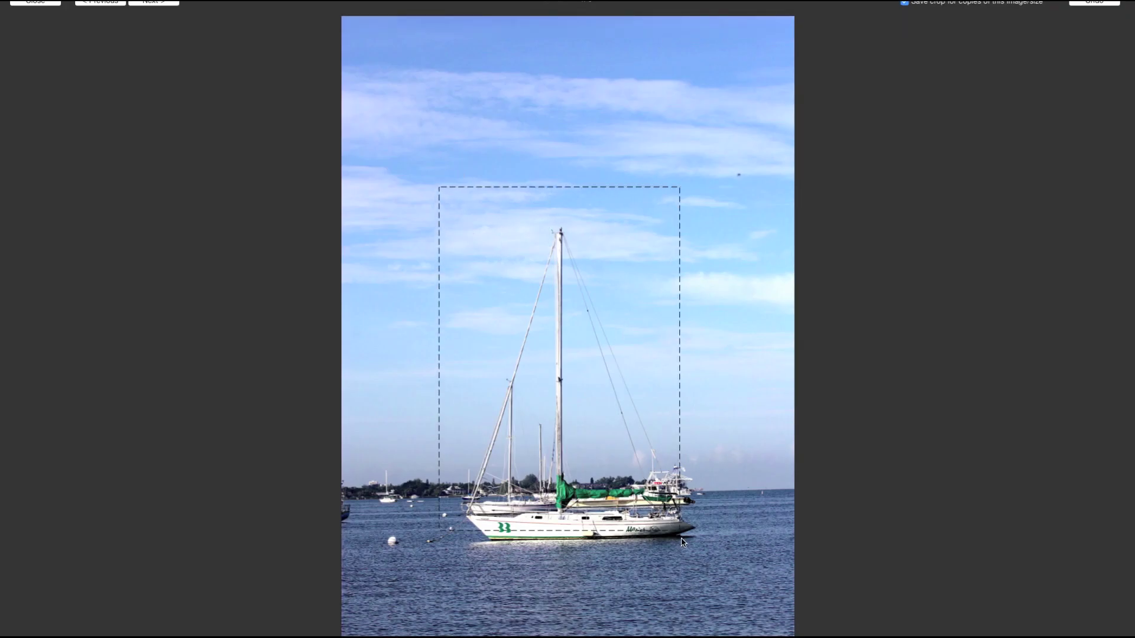
Apply the tighter crop around the boat and mast and close the crop editor.
click(47, 4)
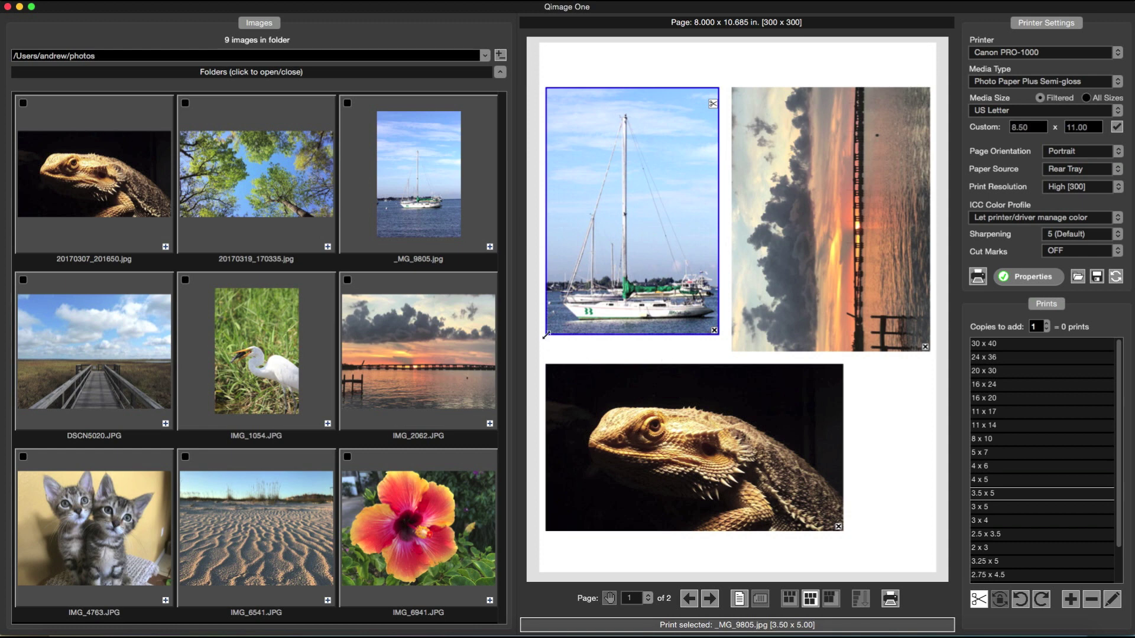
Shrink the sailboat, move the lizard lower right, and centre the rotated landscape sunset on top.
drag(547, 334, 592, 269)
drag(621, 383, 670, 415)
click(745, 331)
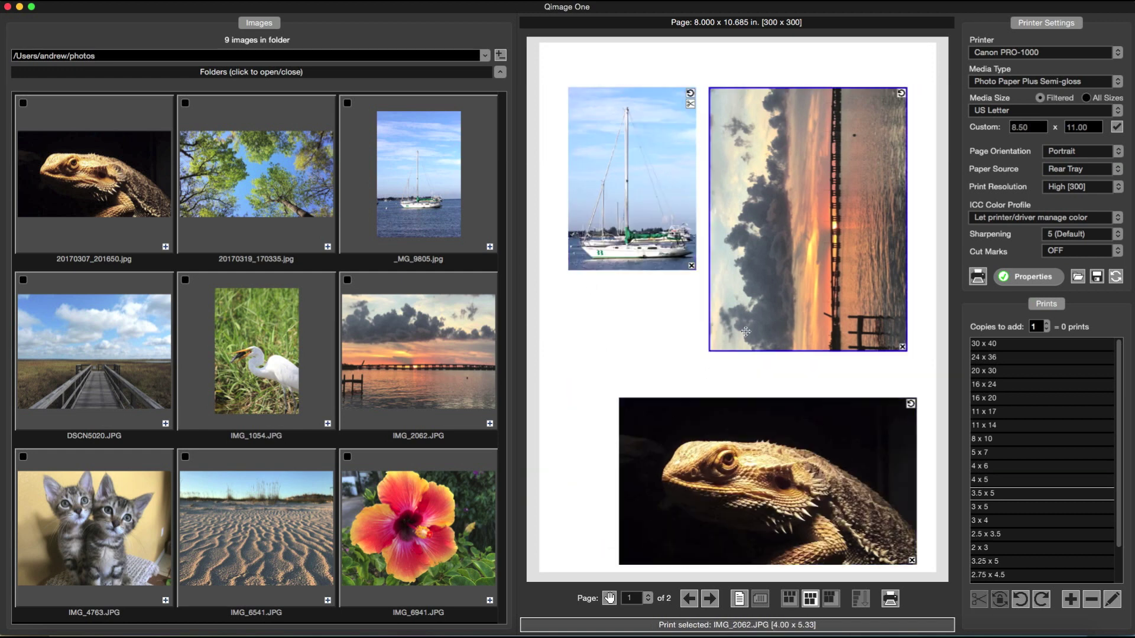
click(1041, 599)
drag(782, 204, 700, 352)
right_click(699, 353)
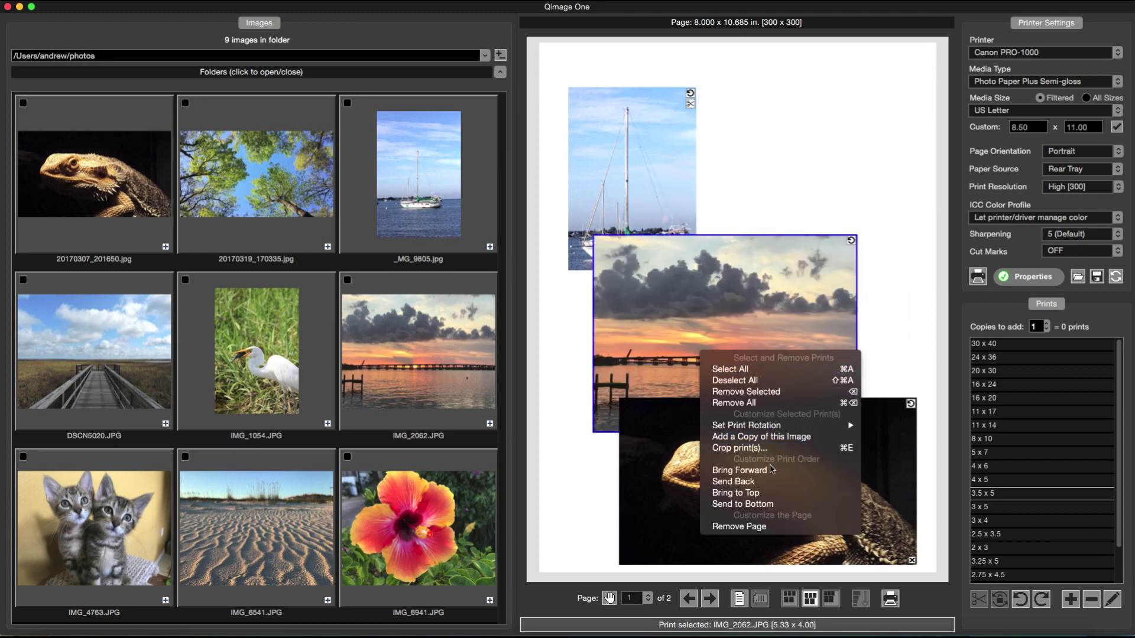
click(767, 499)
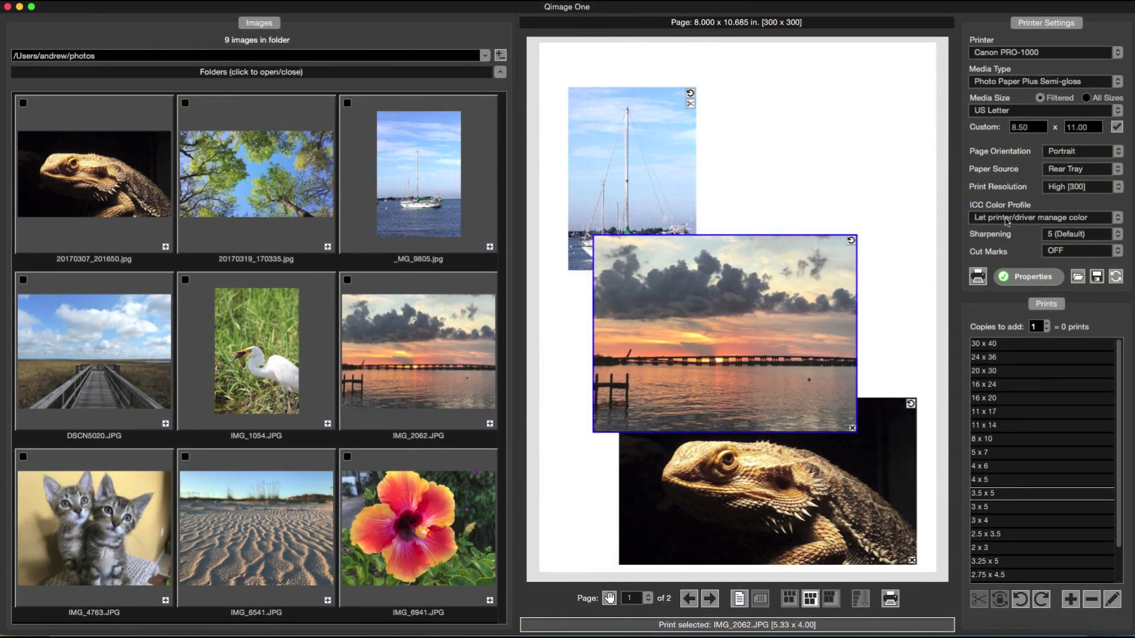
Cancel choosing an ICC profile, keep 'Let printer/driver manage color', and show page 2.
click(1006, 222)
click(972, 243)
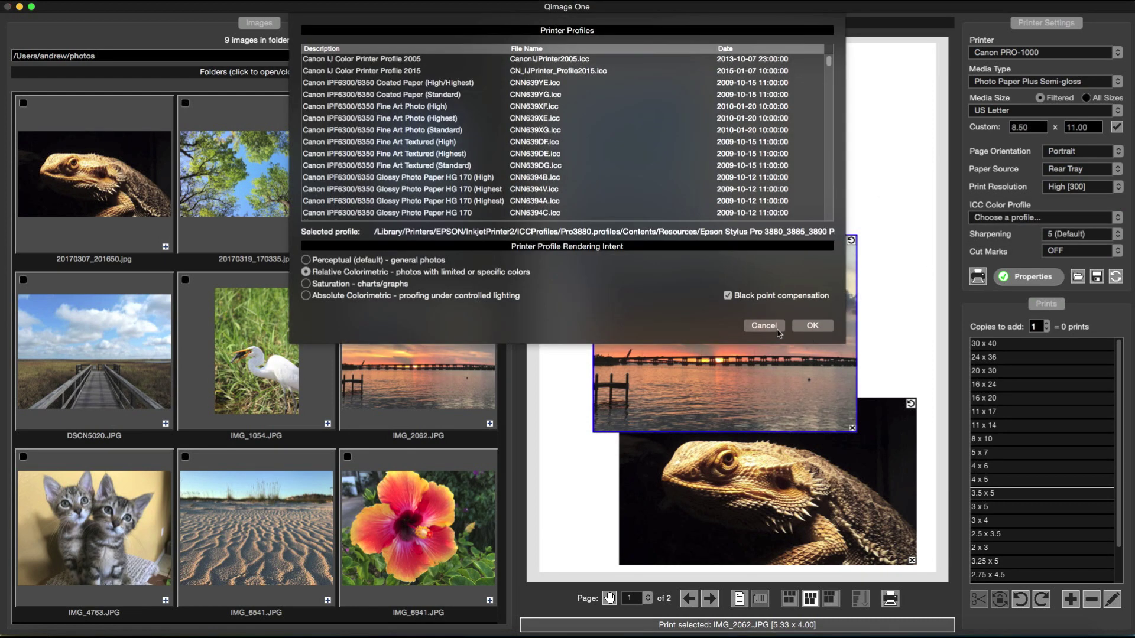
click(763, 325)
click(1006, 219)
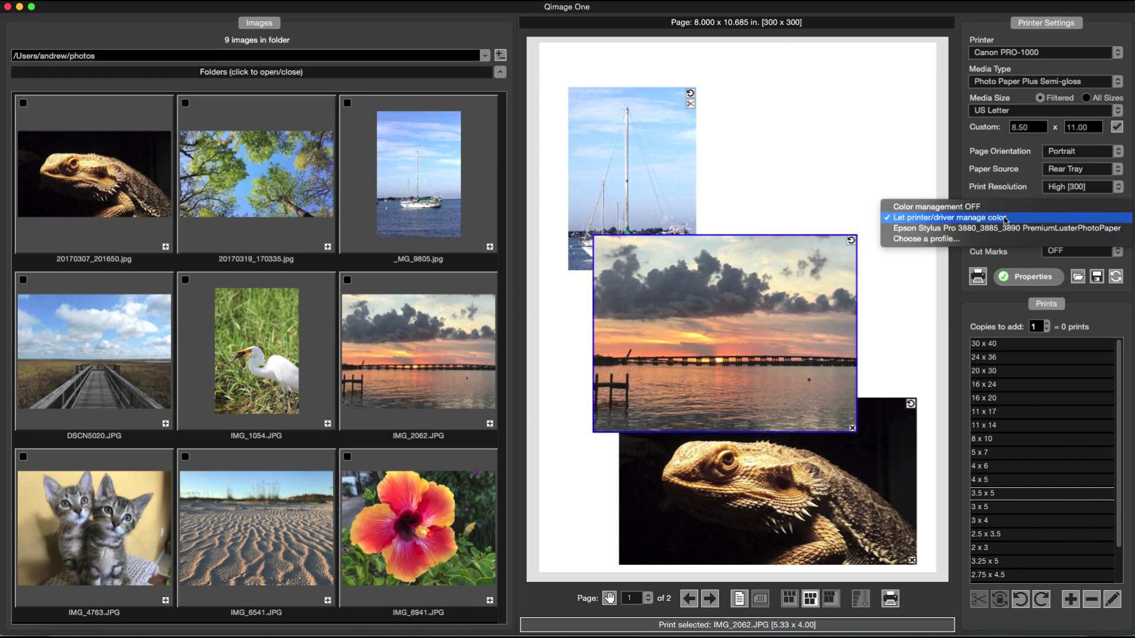
click(1006, 221)
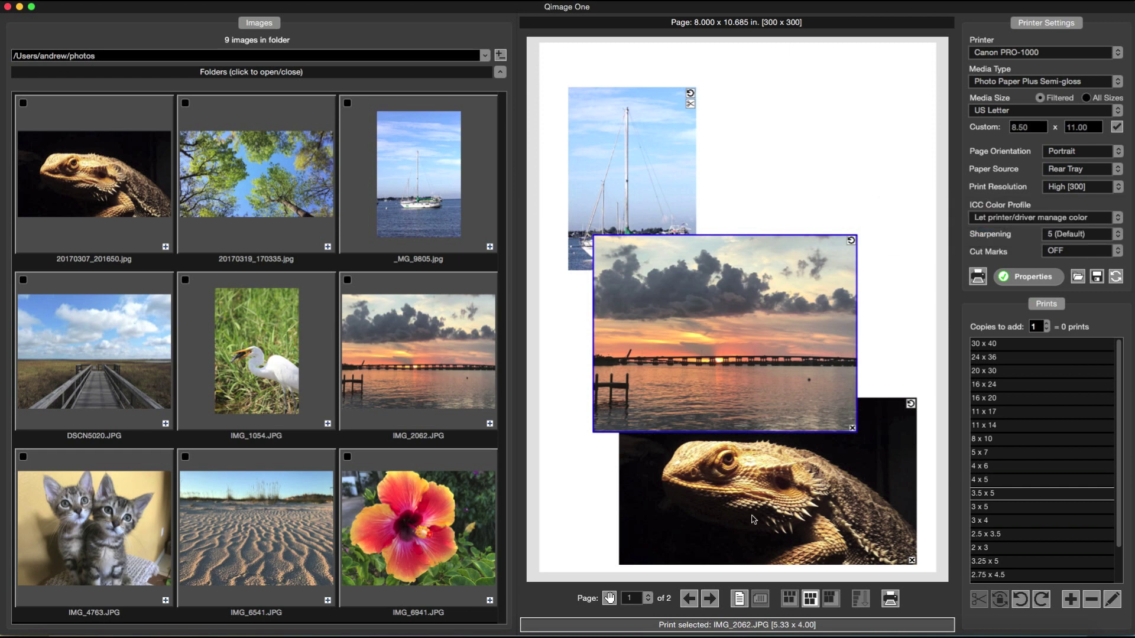
click(710, 599)
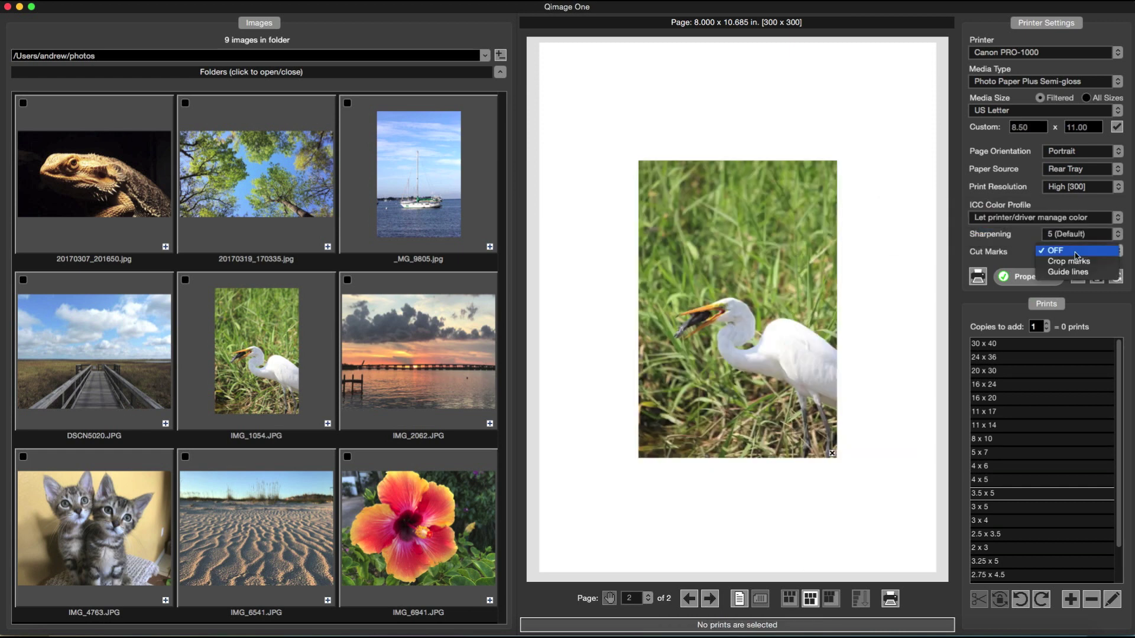
Cycle Cut Marks through Crop marks and Guide lines back to OFF, then return to page 1.
click(1076, 260)
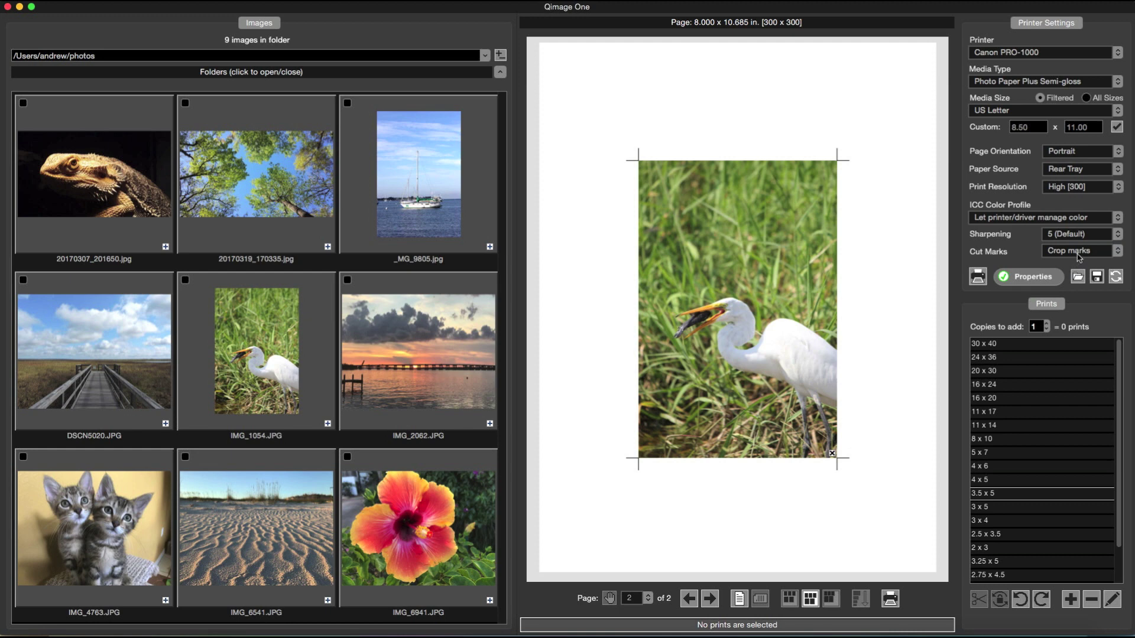
click(1077, 263)
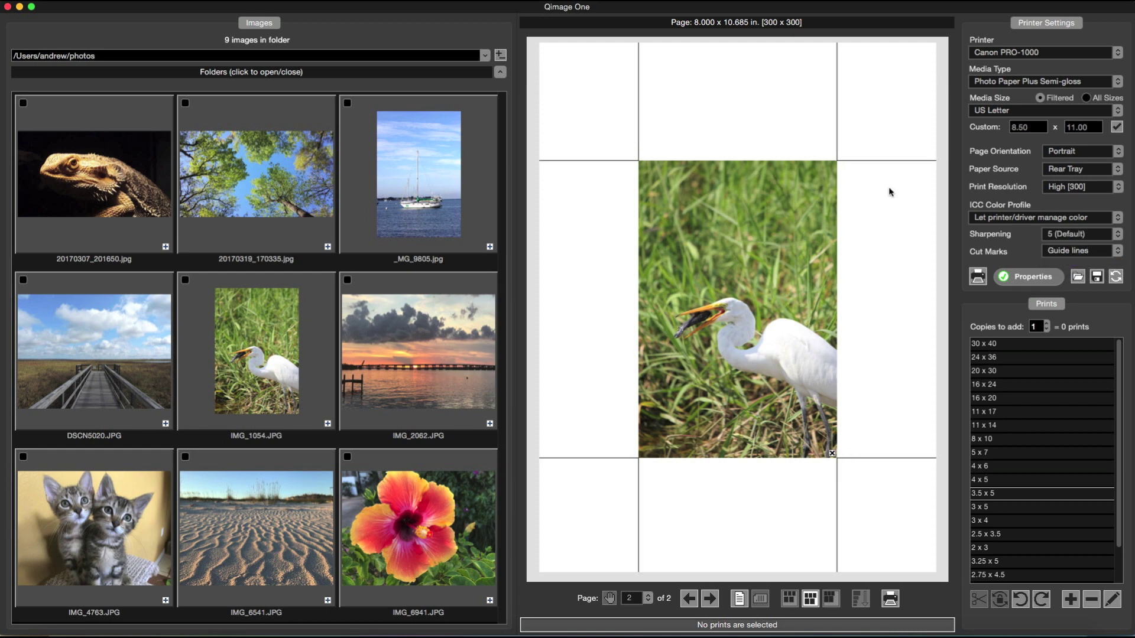
click(1080, 250)
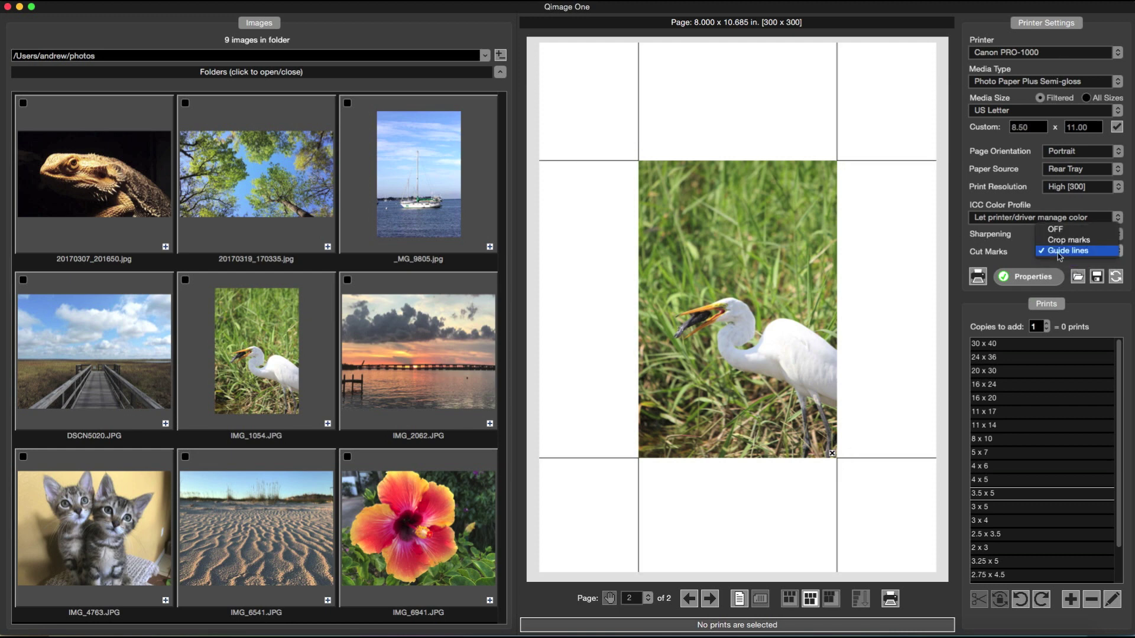
click(1064, 223)
click(687, 599)
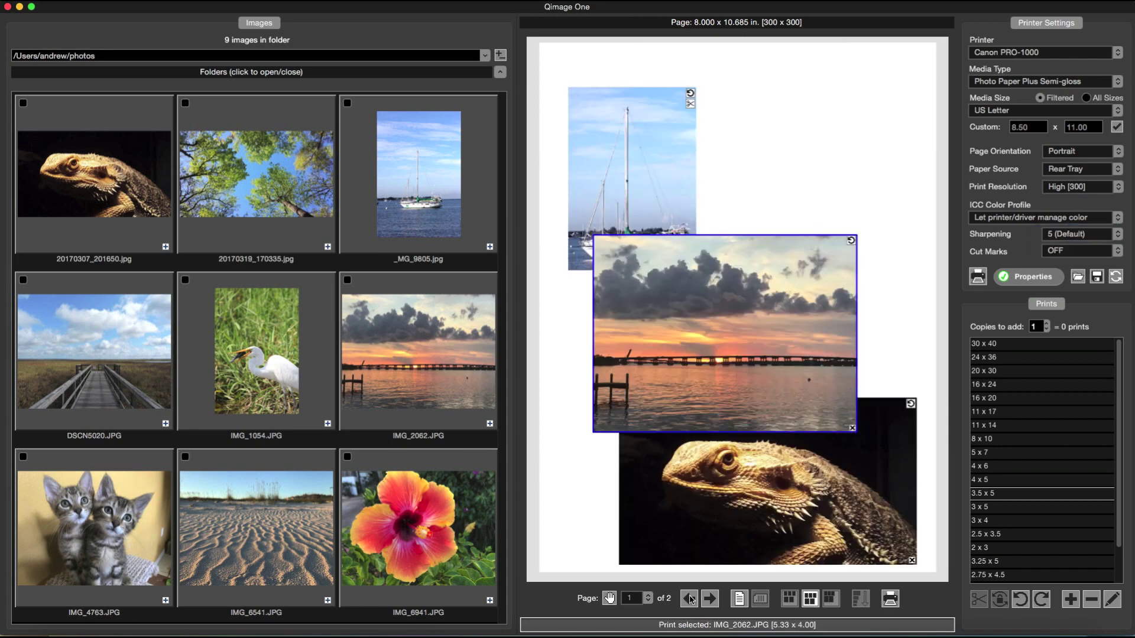